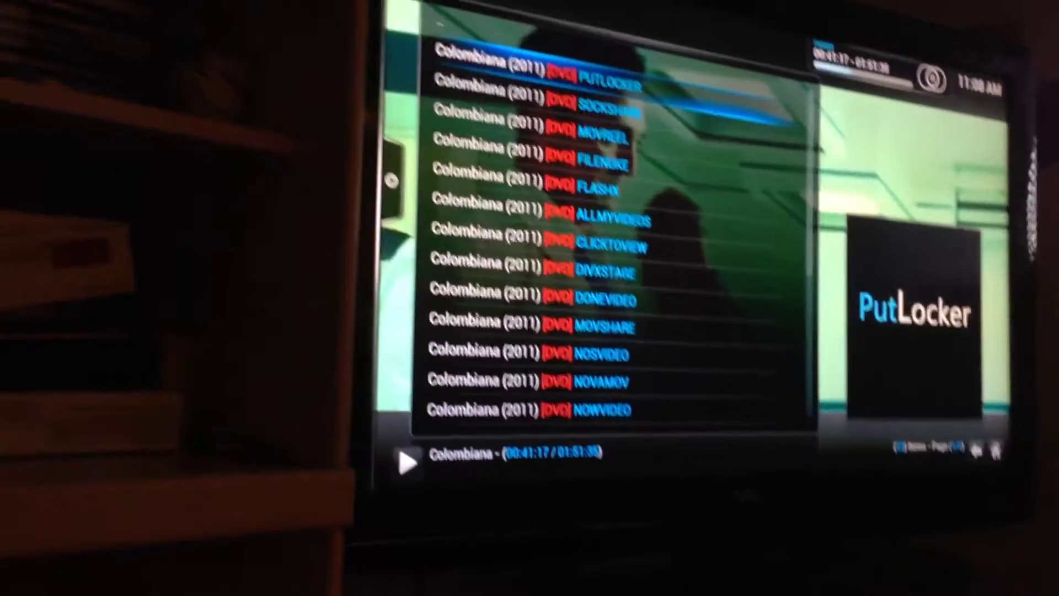
# Close the Colombiana (2011) source list in Mash Up
pyautogui.press('Escape')
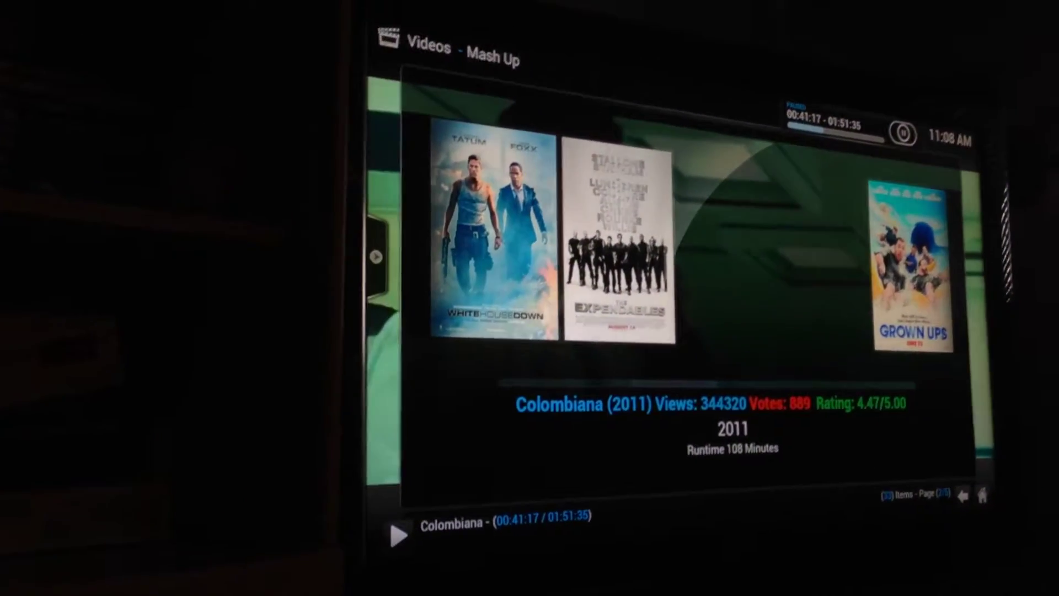
# Browse the Mash Up movie posters, then back out of Mash Up to Home
pyautogui.press('Left')
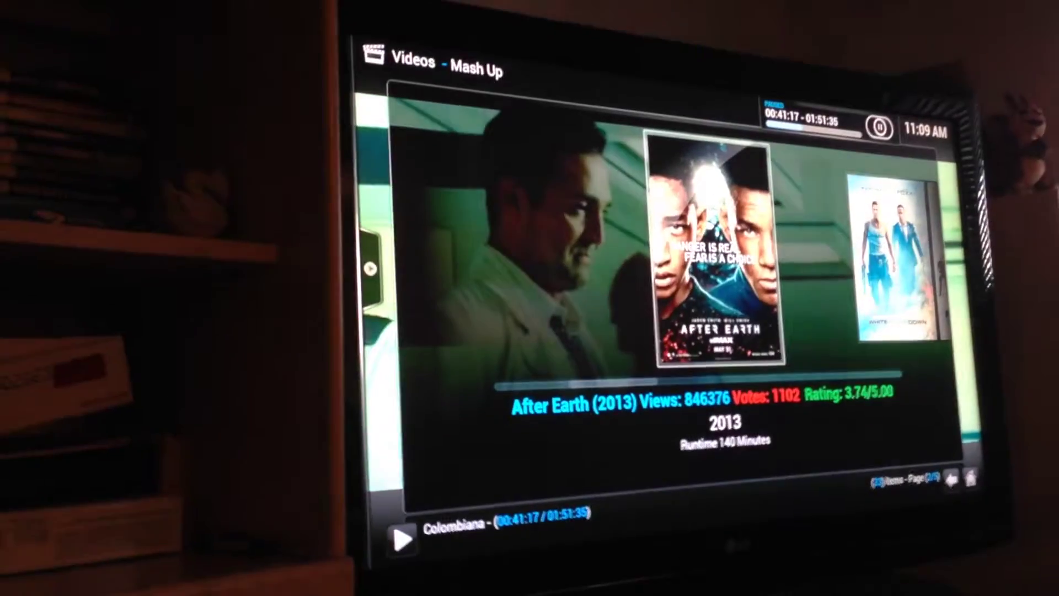
pyautogui.press('Left')
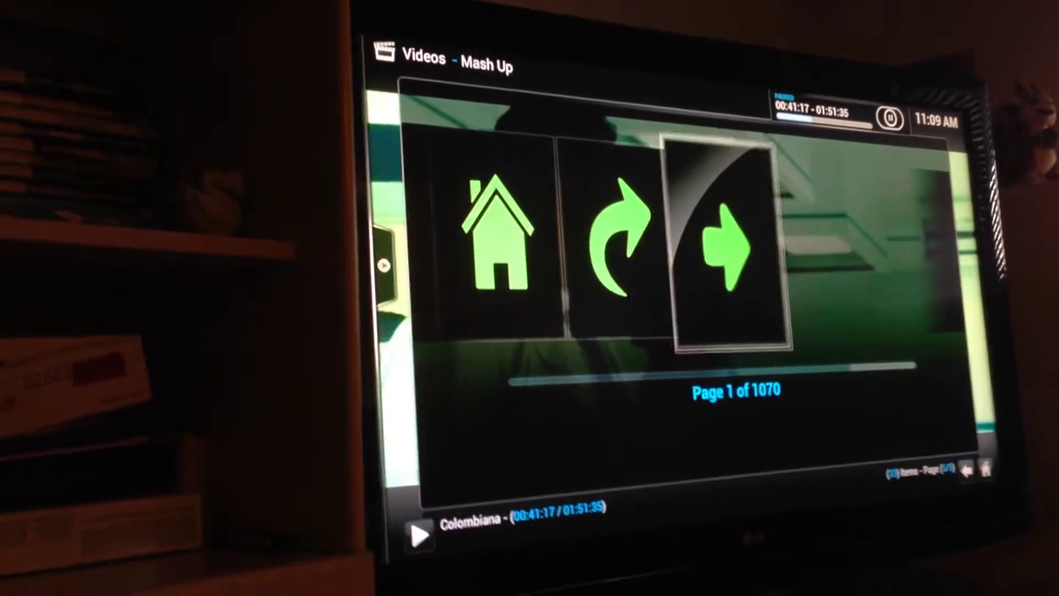
pyautogui.press('BackSpace')
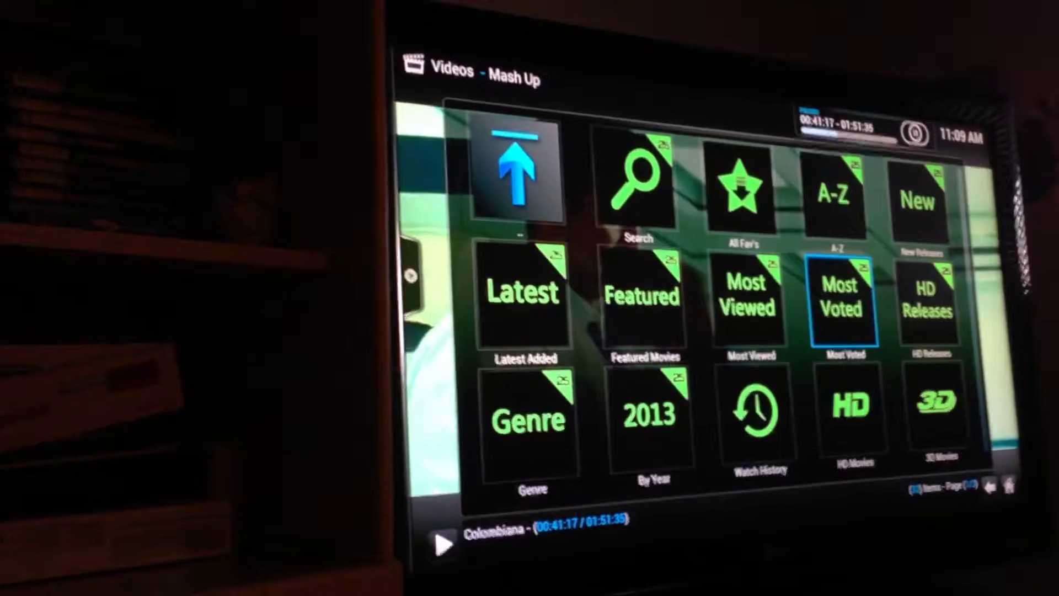
pyautogui.press('BackSpace')
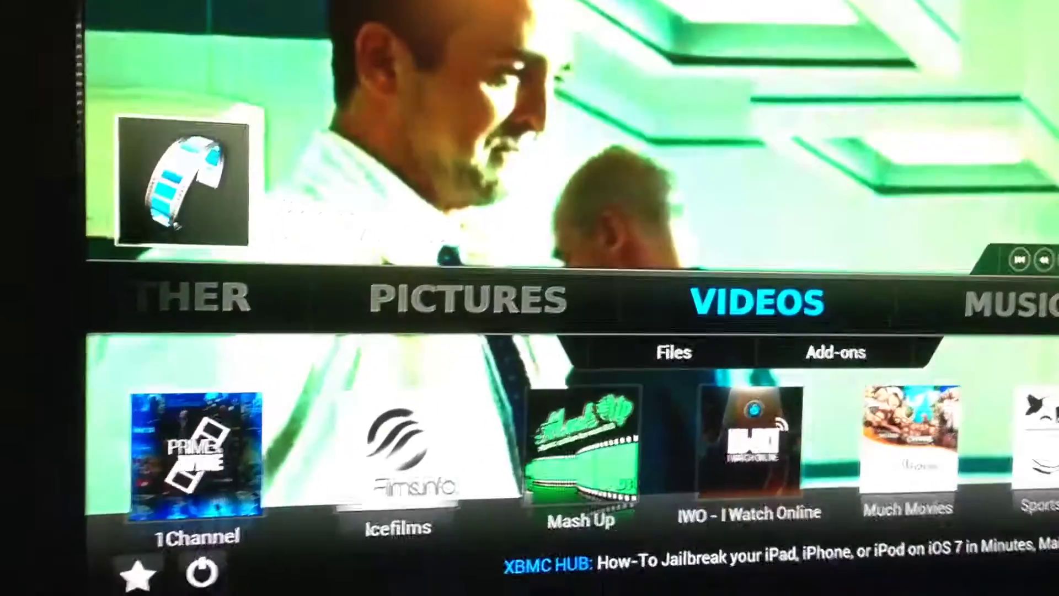
# Open the Icefilms add-on from the Home Videos shortcuts and enter the UFC events list
pyautogui.press('Down')
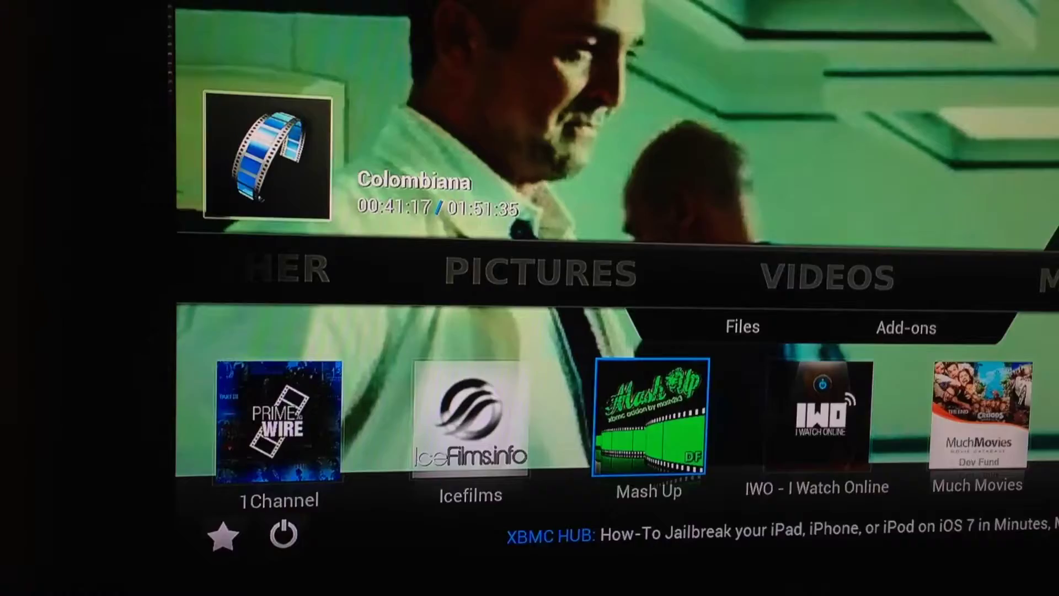
pyautogui.press('Left')
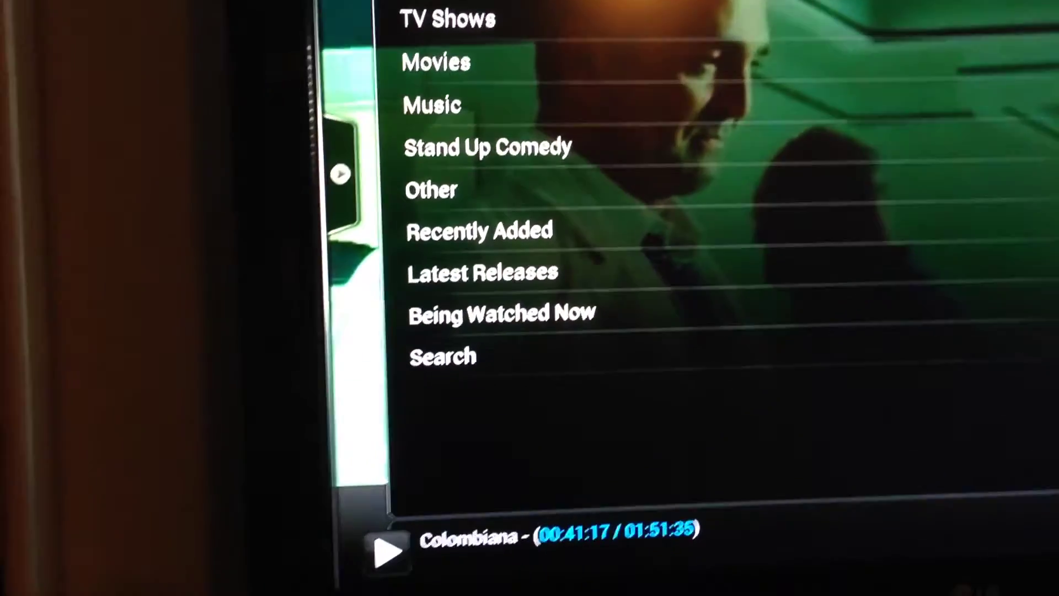
pyautogui.press('Up')
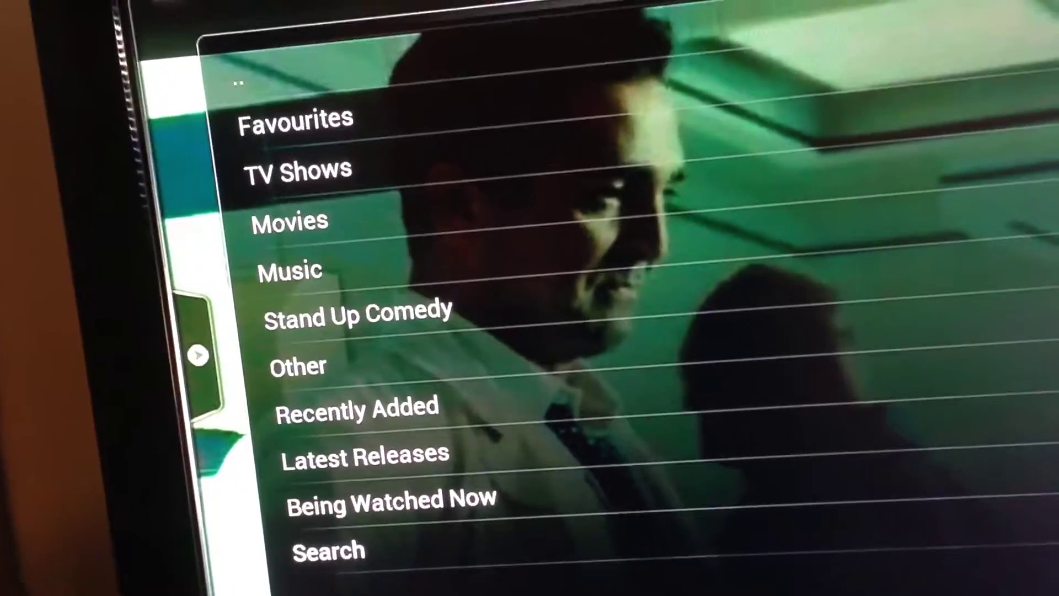
pyautogui.press('Return')
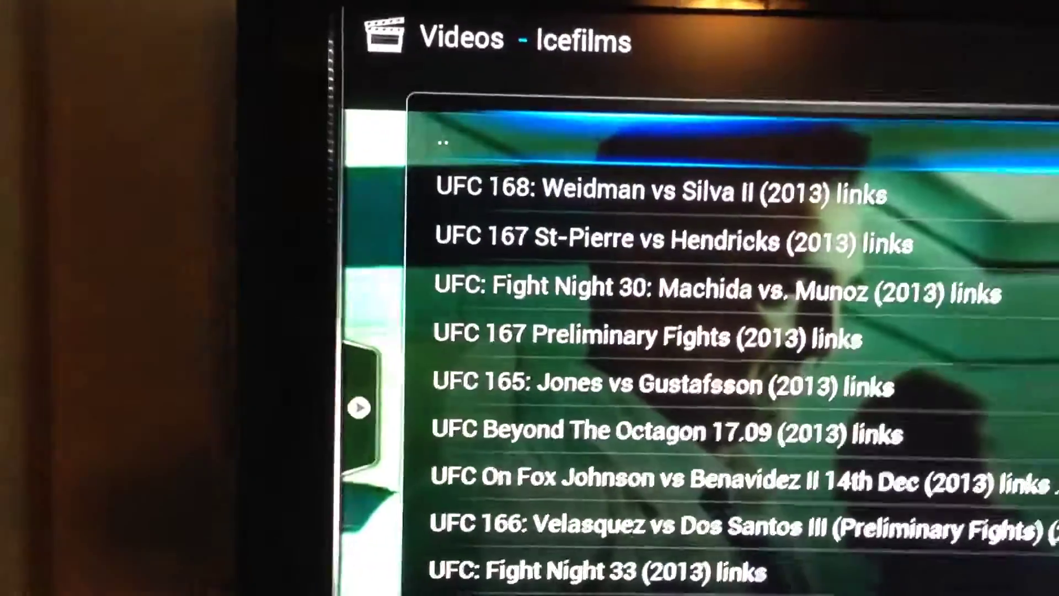
# Open the sources for 'UFC 168: Weidman vs Silva II (2013)' and pick the first HD source
pyautogui.press('Down')
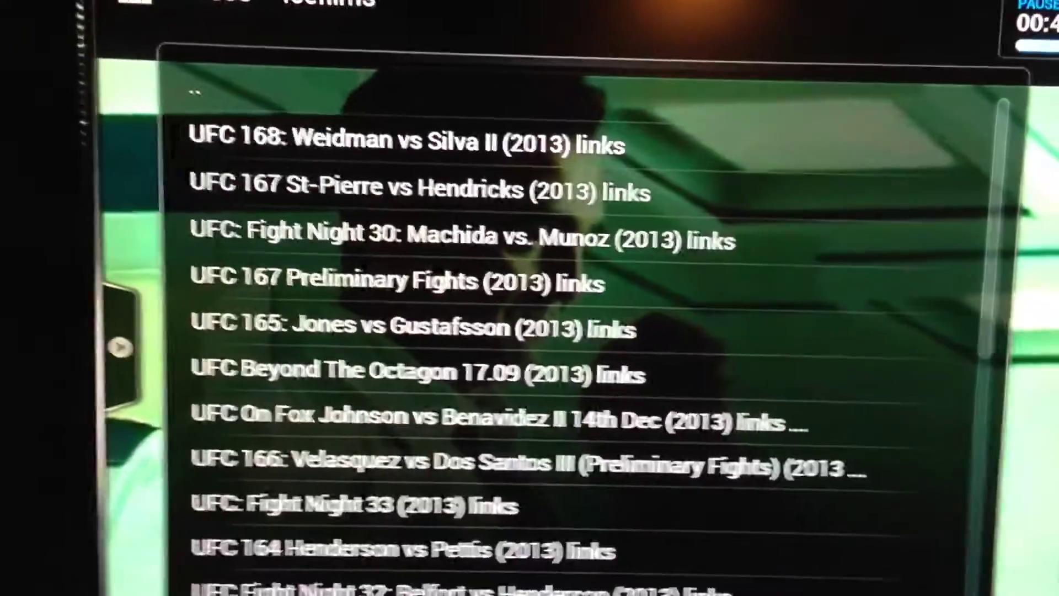
pyautogui.press('Return')
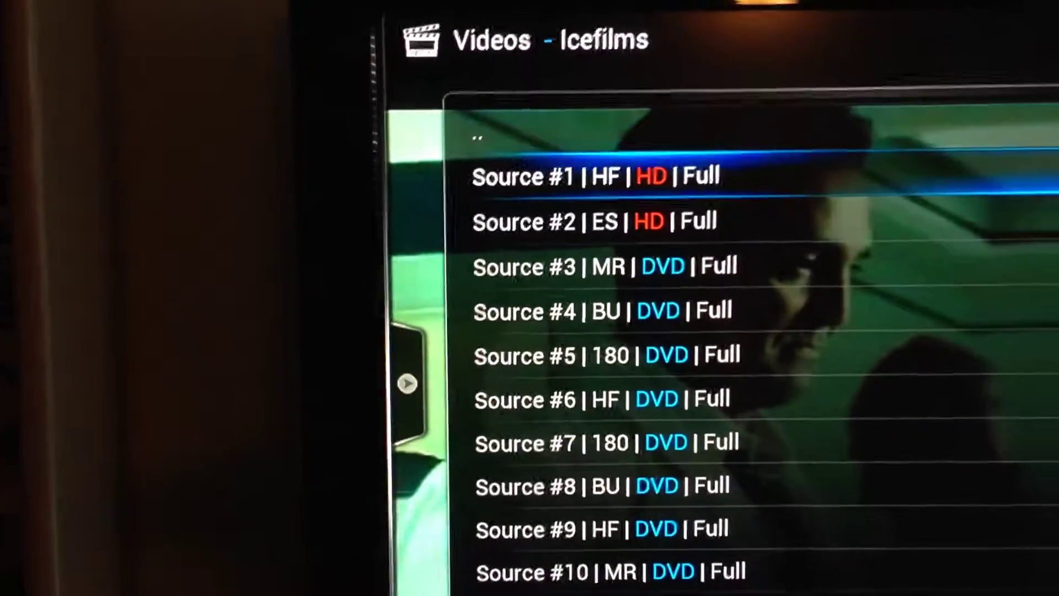
pyautogui.press('Down')
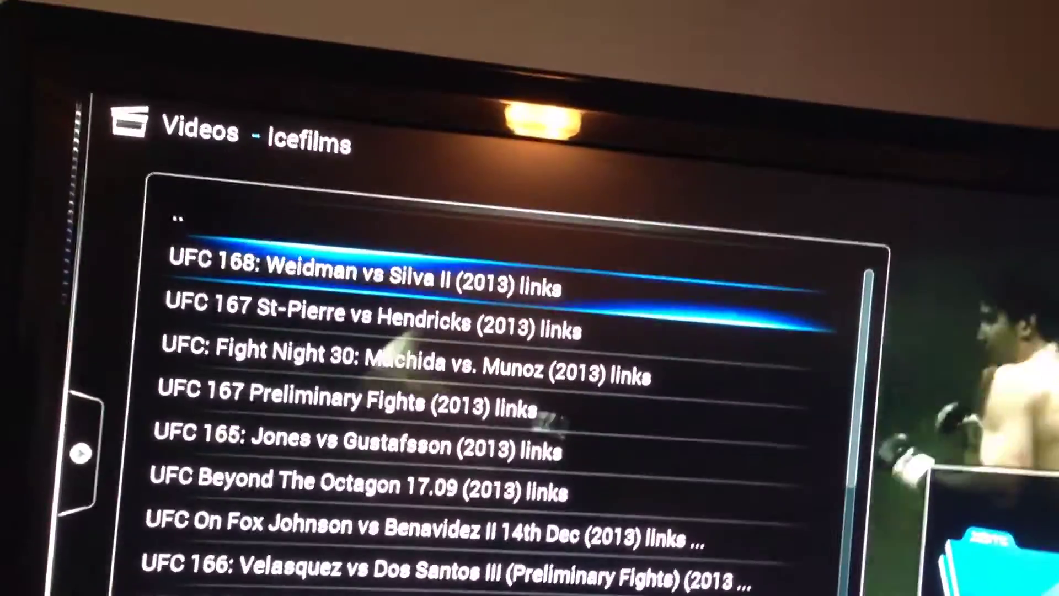
# Exit Icefilms to Home while UFC 168: Weidman vs Silva II keeps playing
pyautogui.press('BackSpace')
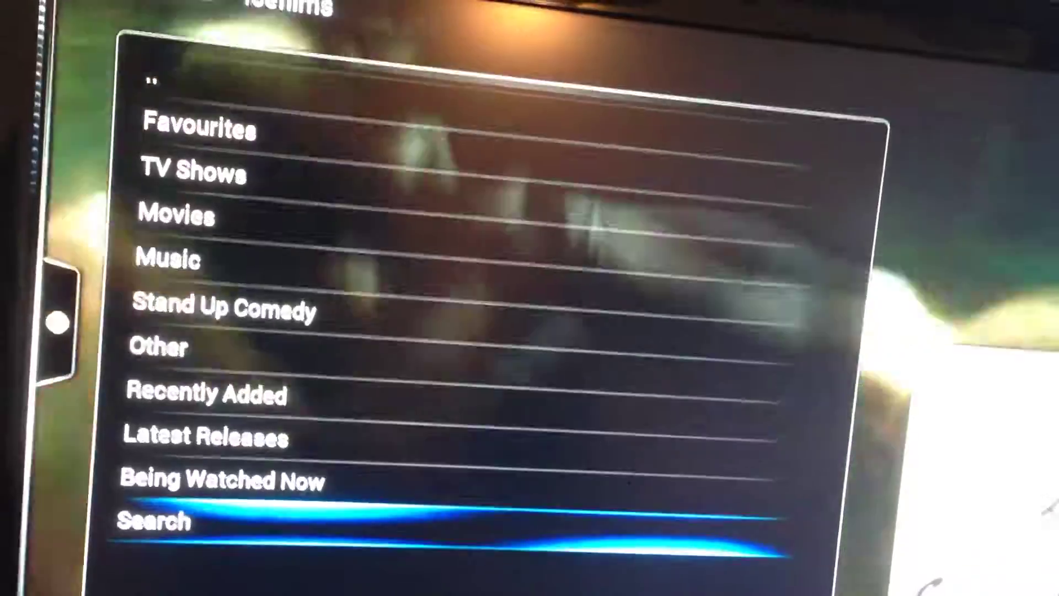
pyautogui.press('Escape')
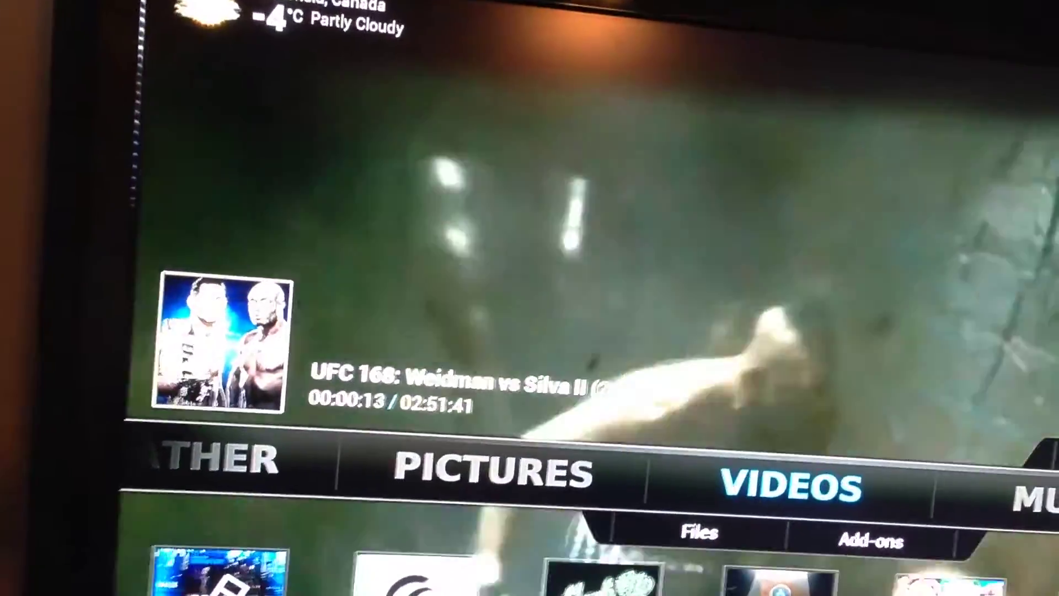